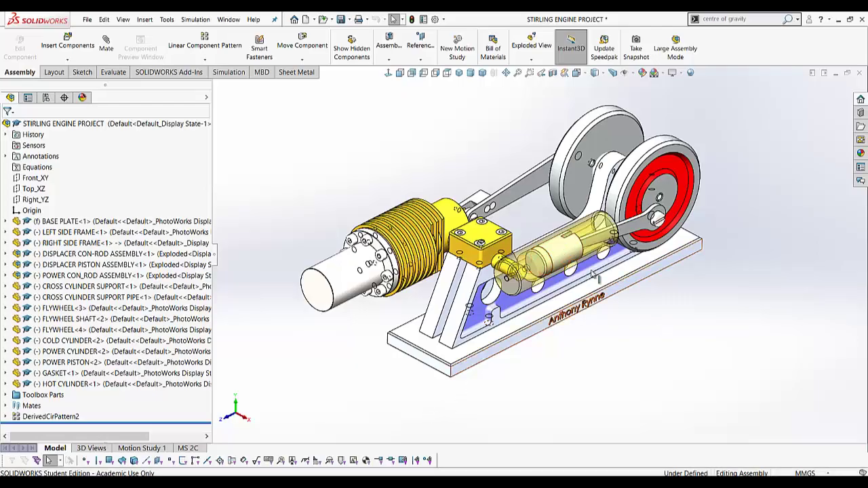
Show the assembly's configurations: Default, Exploded, Exploded_2C and 2D Exp.
scroll(596, 278, down, 2)
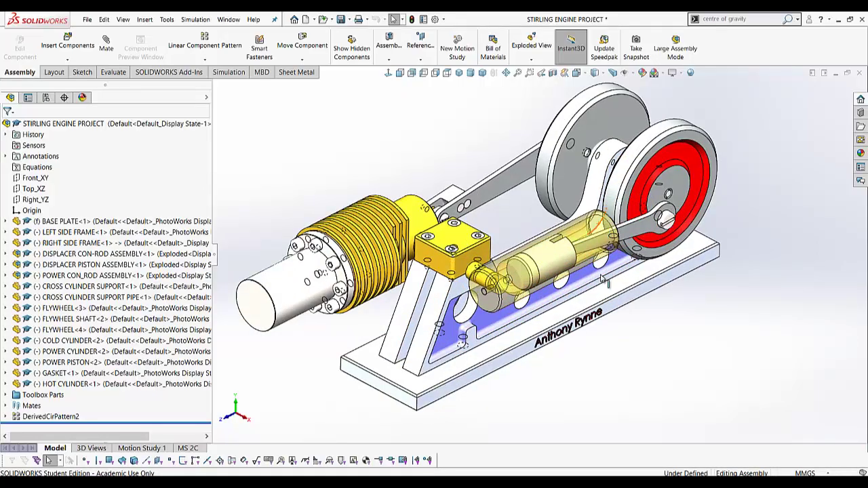
click(46, 98)
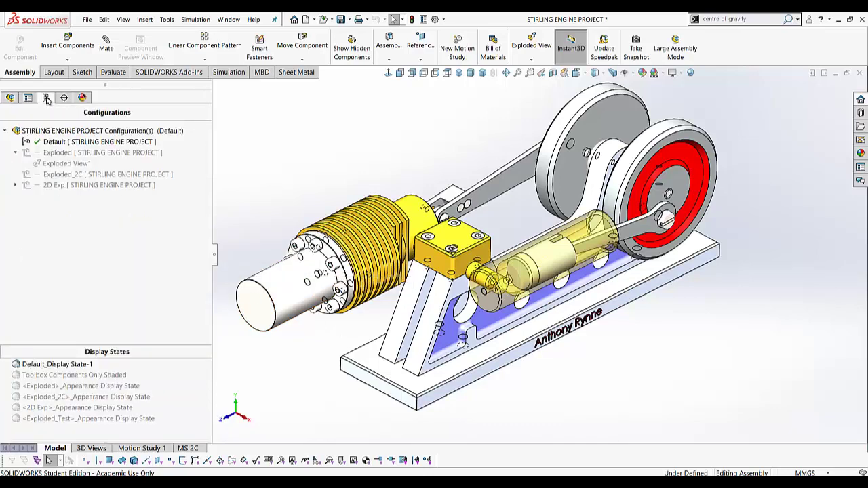
Add a configuration named 'Exploded_New' to the engine assembly and make it active.
right_click(61, 131)
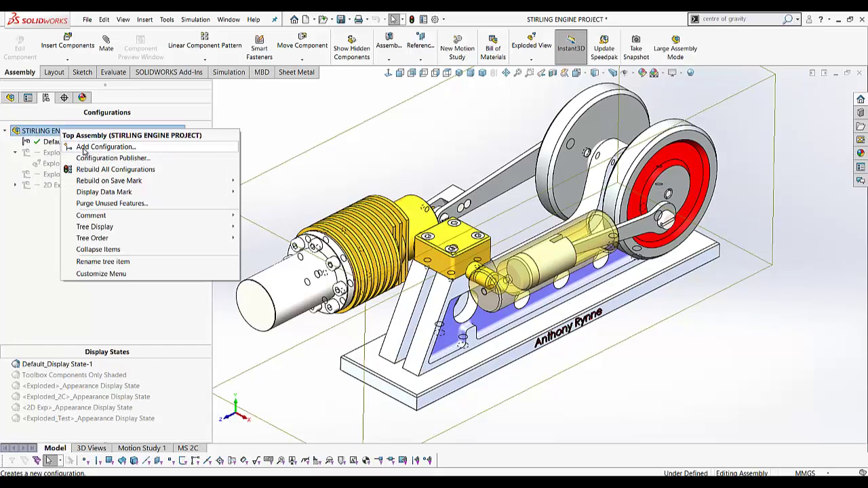
click(84, 148)
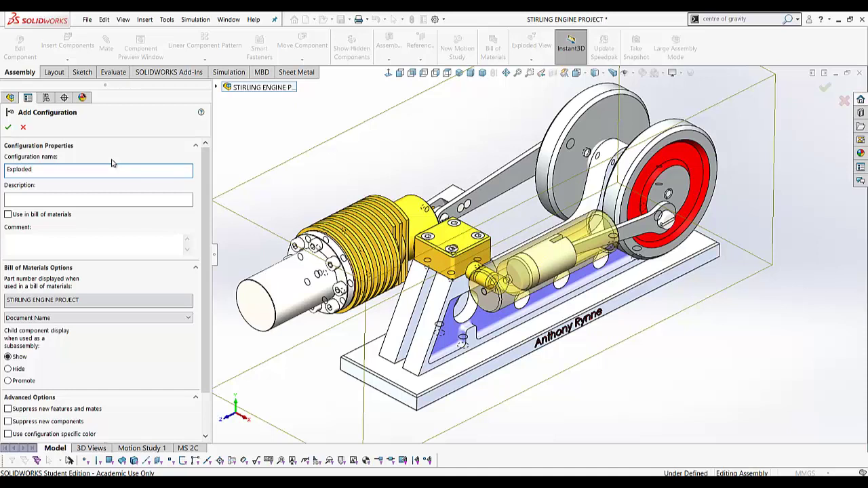
text(Exploded_New)
click(9, 128)
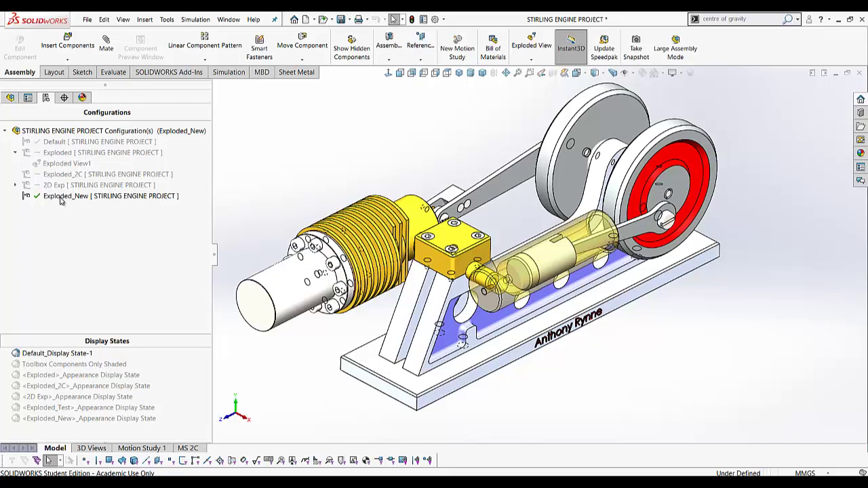
Create a new exploded view for Exploded_New with its first step named 'Remove bottom screws'.
right_click(61, 197)
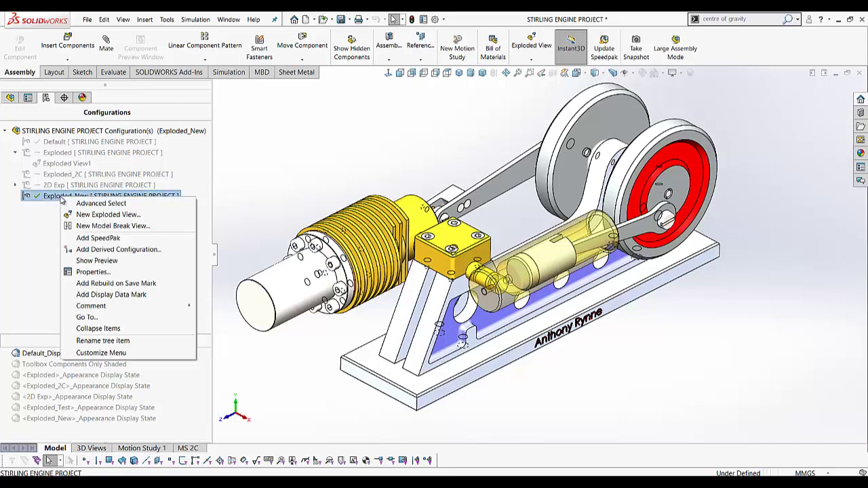
click(99, 215)
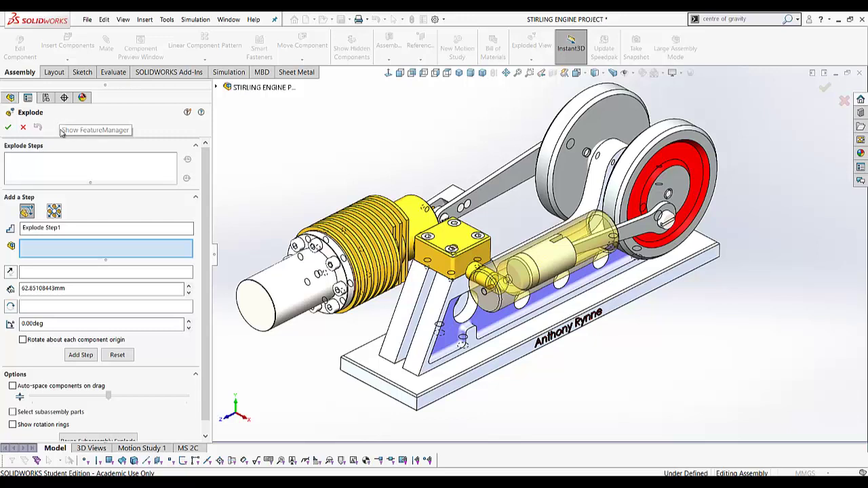
triple_click(61, 229)
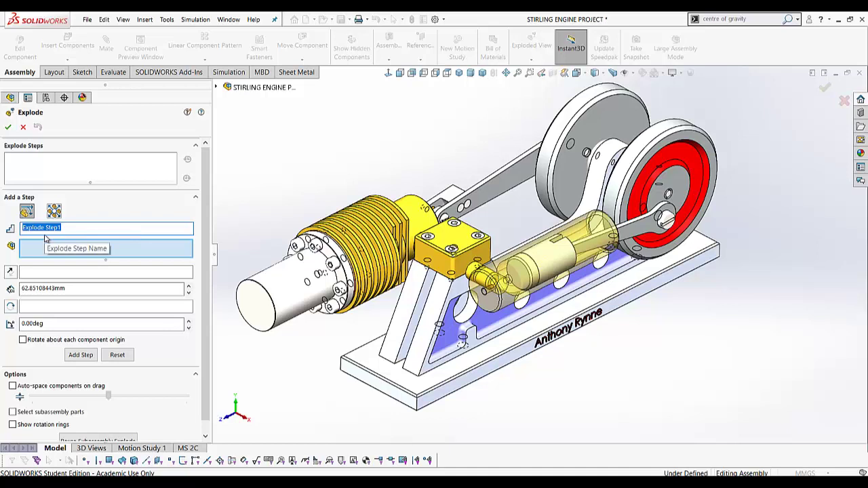
text(Remove bottom screws)
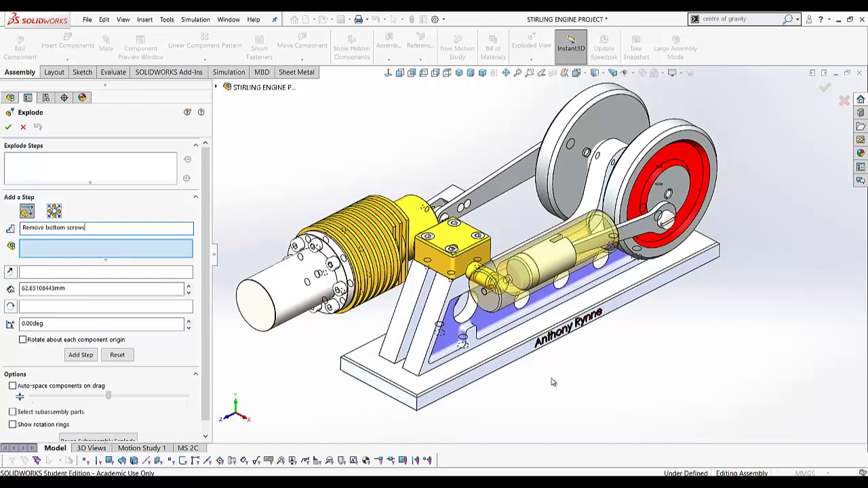
Select the four M6 x 10 socket head cap screws on the base's underside.
middle_drag(552, 381, 583, 406)
scroll(583, 406, up, 3)
scroll(583, 407, down, 4)
scroll(567, 355, down, 2)
click(406, 267)
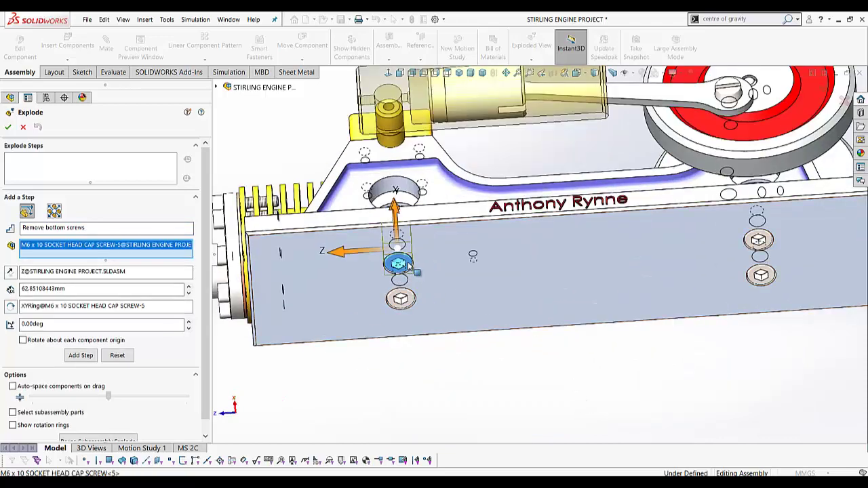
click(407, 298)
click(760, 241)
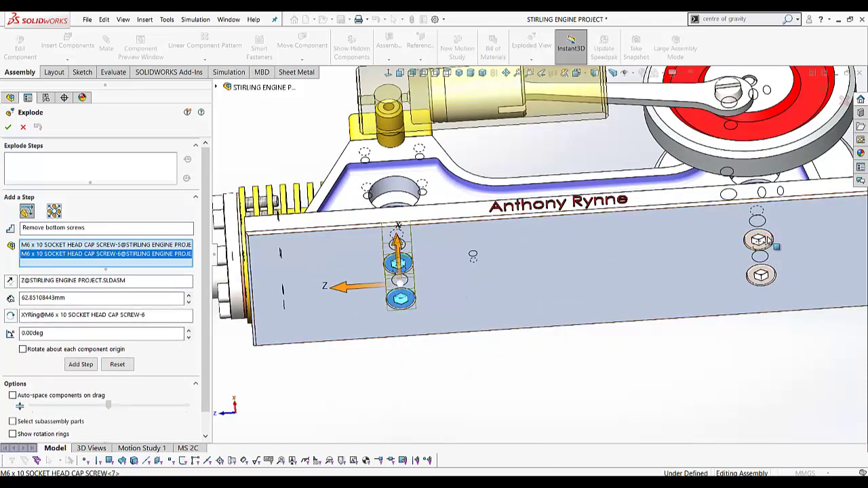
click(765, 274)
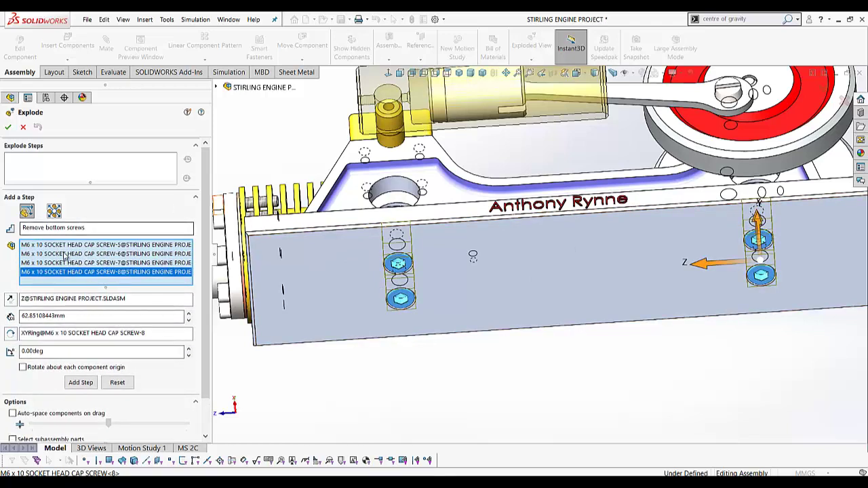
Move the four screws about 64.87 mm straight down and complete Explode Step1.
click(459, 74)
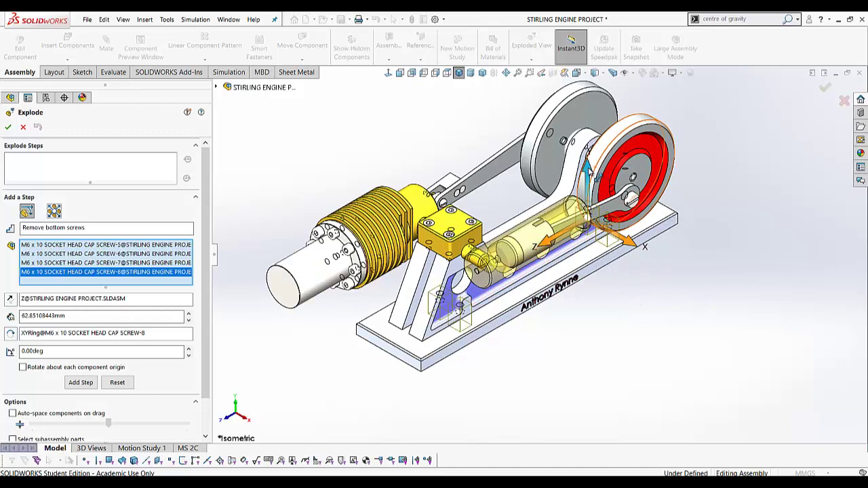
click(587, 170)
drag(588, 171, 598, 254)
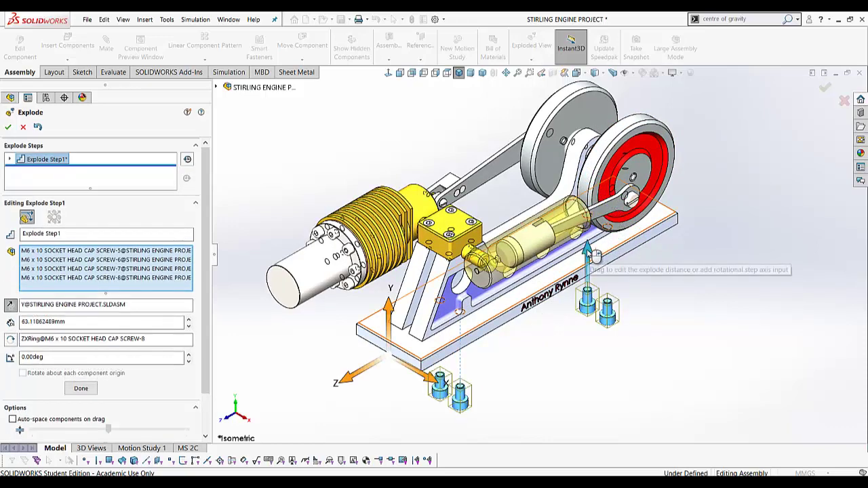
mouse_move(600, 256)
mouse_down()
mouse_move(598, 242)
mouse_move(599, 265)
mouse_up()
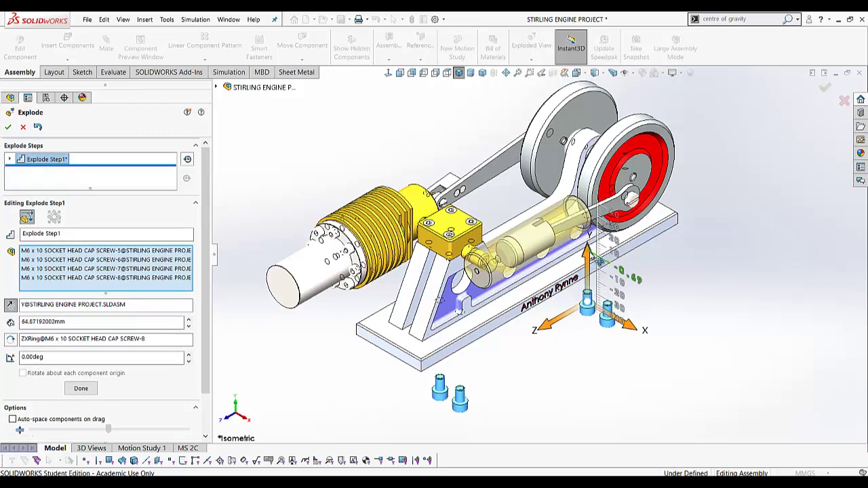
click(81, 389)
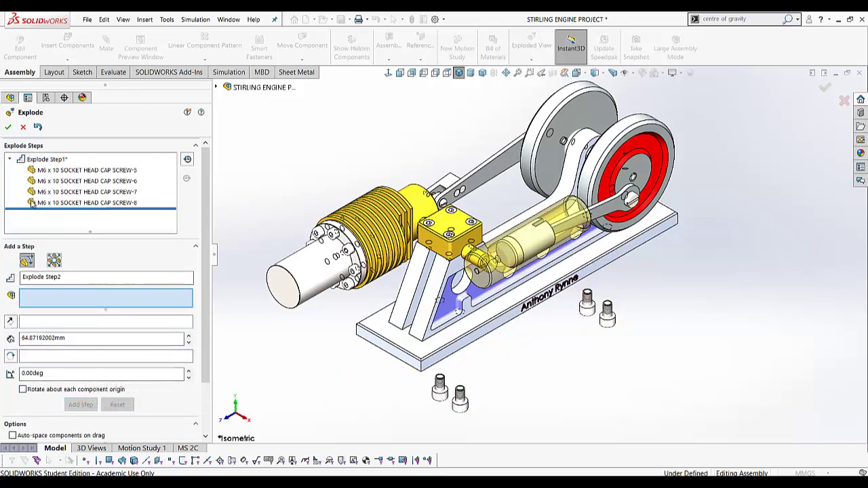
Rename Explode Step1 to 'Remove Bottom Screws', keeping cap screws 5 through 8 in it.
click(10, 161)
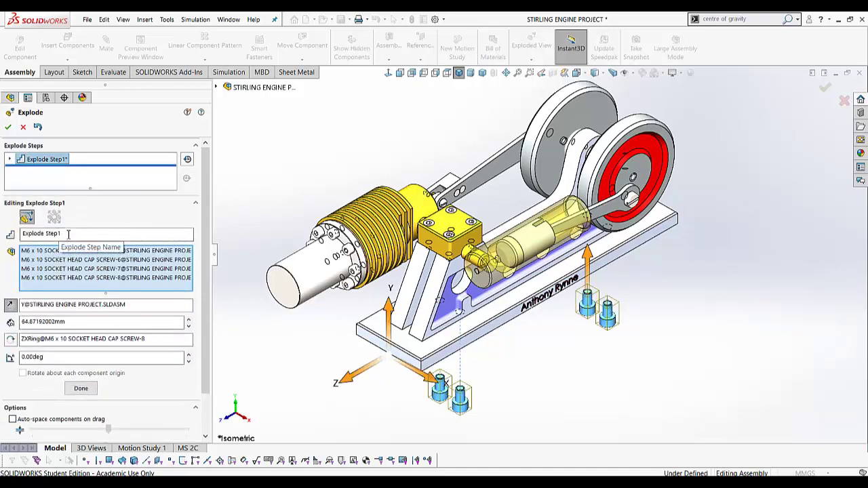
click(62, 234)
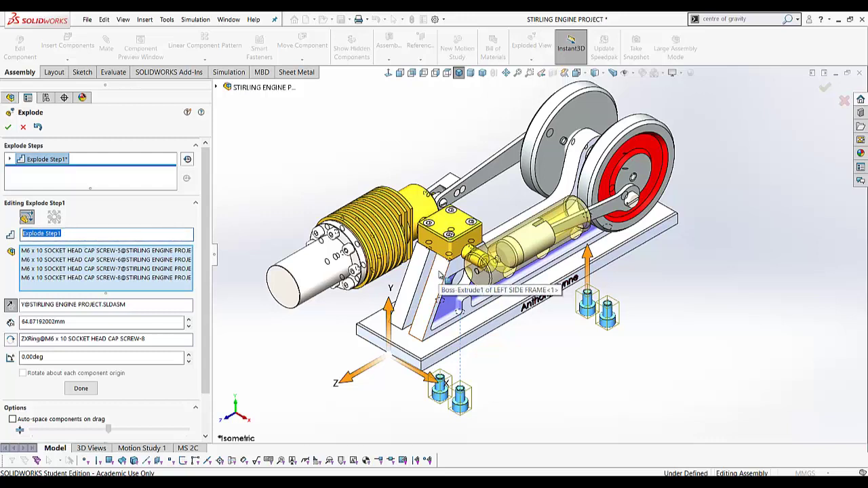
text(Remove Bo)
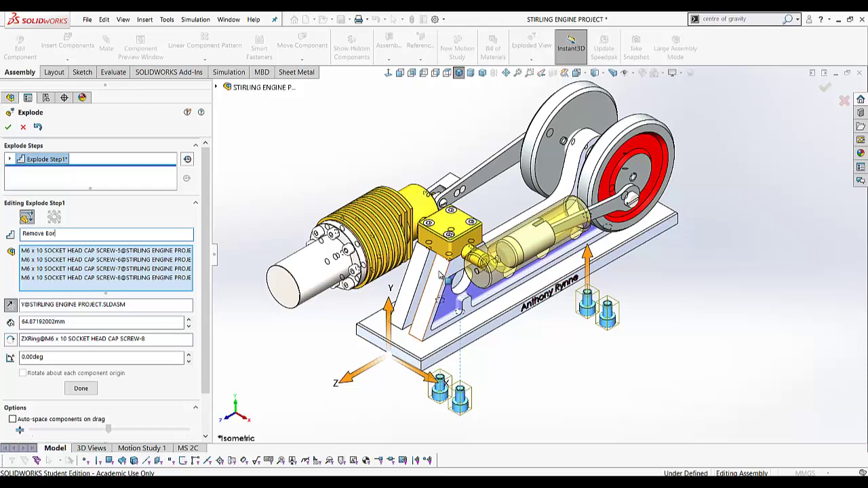
text(ttom Screws)
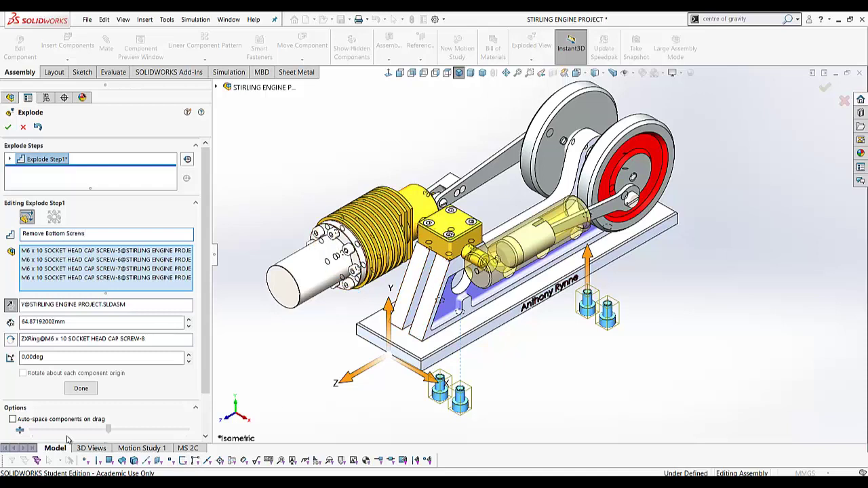
click(79, 391)
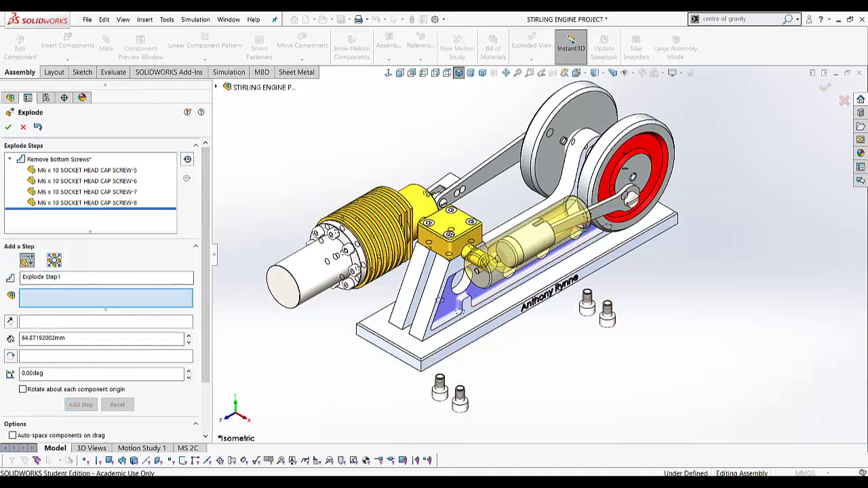
click(11, 160)
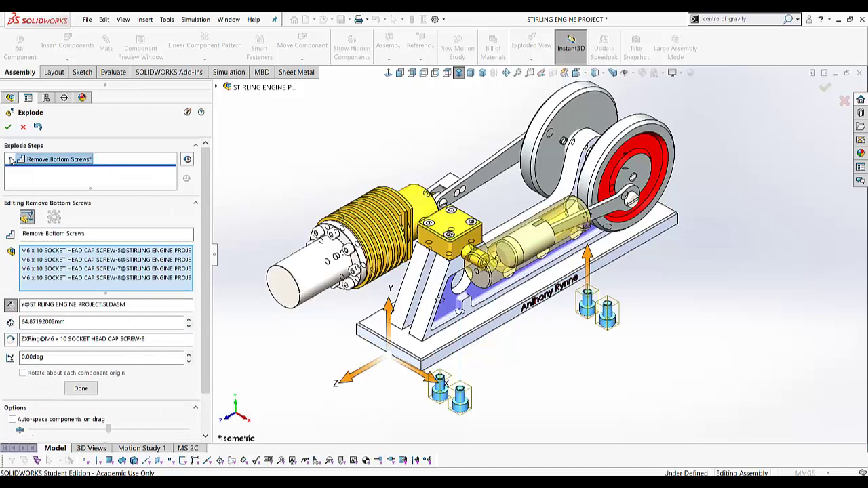
click(86, 390)
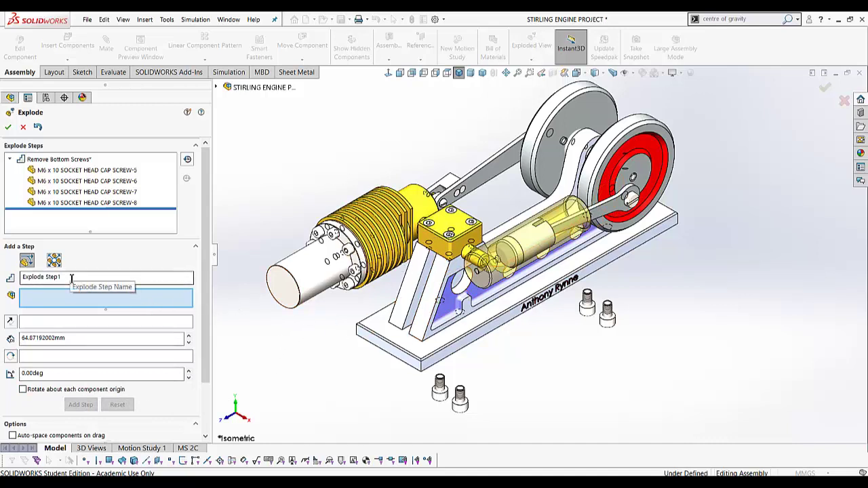
Name the step 'Move all components off the base' and lift the selected components about 57.48 mm.
drag(72, 278, 6, 280)
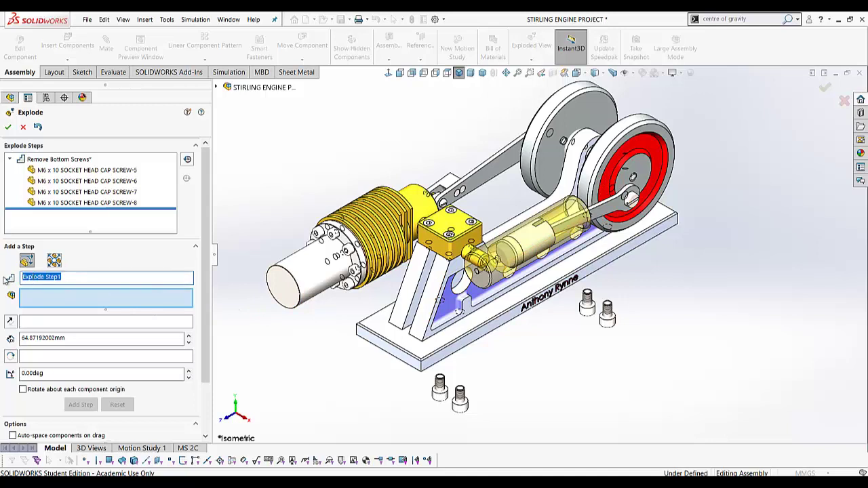
text(Move all components off the base)
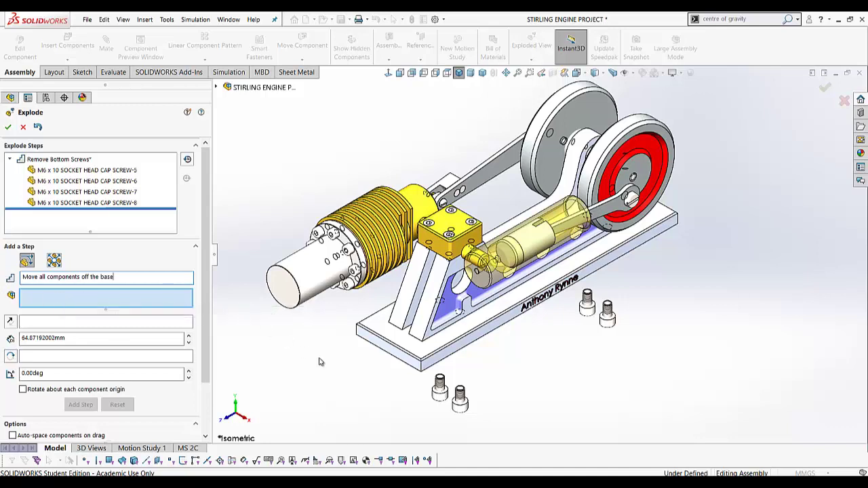
click(435, 72)
drag(745, 108, 402, 311)
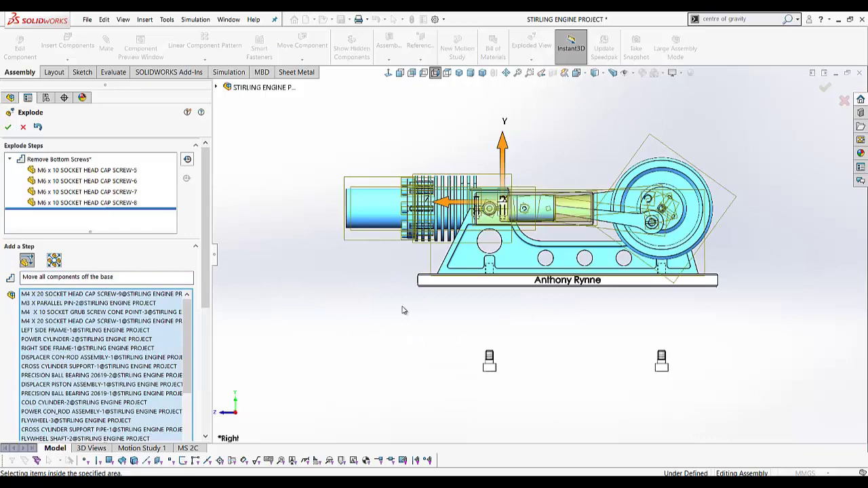
click(459, 73)
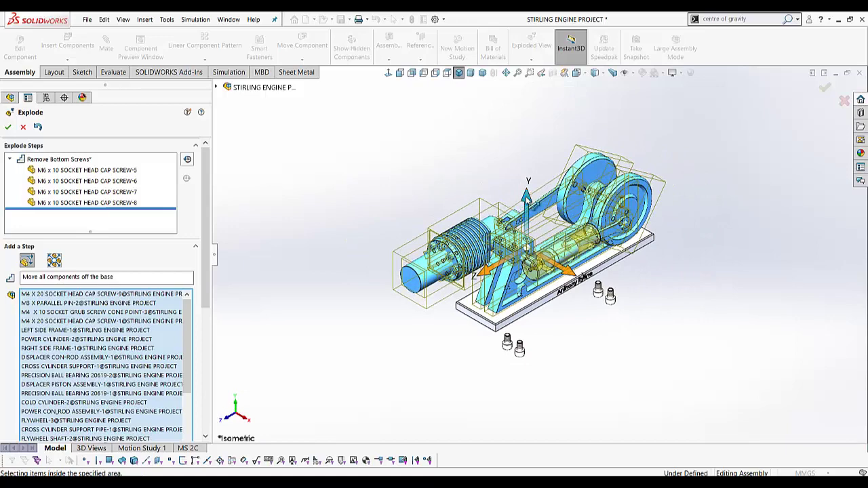
drag(526, 197, 531, 156)
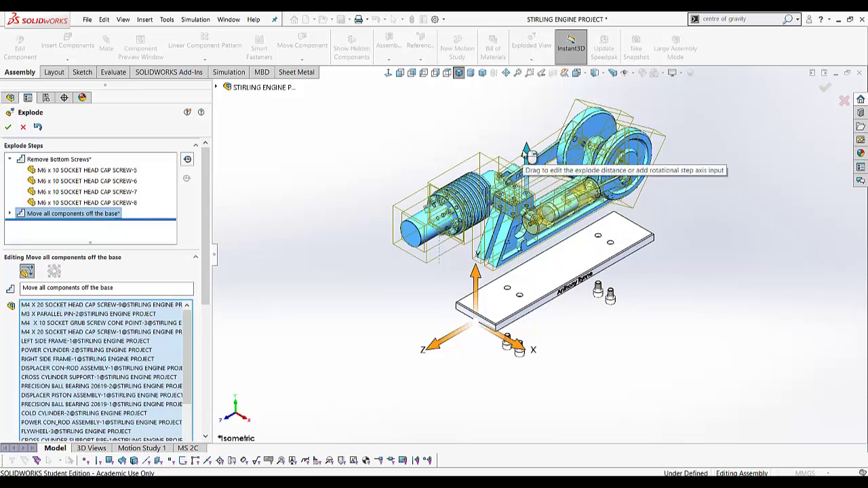
scroll(206, 290, down, 5)
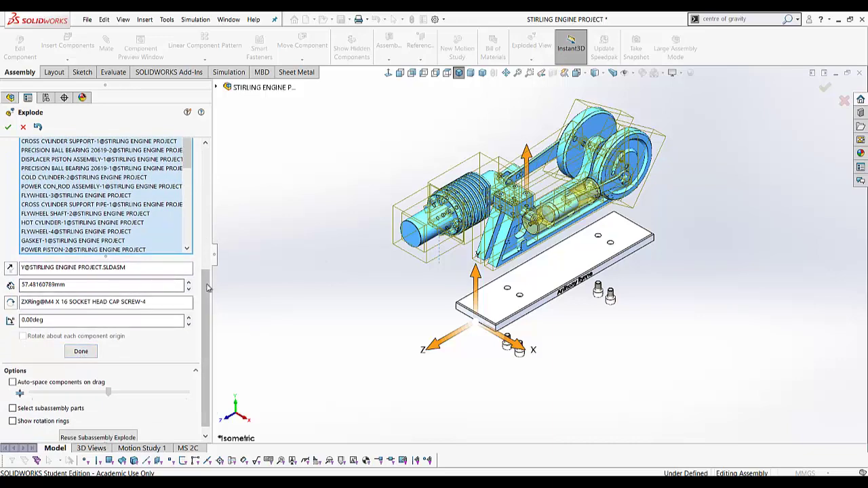
Commit the 'Move all components off the base' explode step.
scroll(212, 230, up, 5)
scroll(211, 223, down, 5)
click(82, 342)
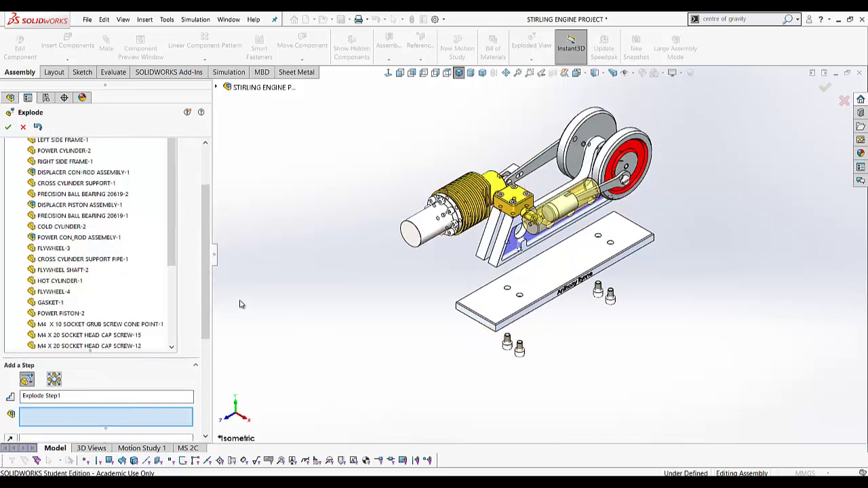
Review the explode steps, expanding and collapsing each, then finish editing.
scroll(169, 228, up, 1)
scroll(170, 231, down, 5)
scroll(163, 238, up, 4)
scroll(163, 239, up, 2)
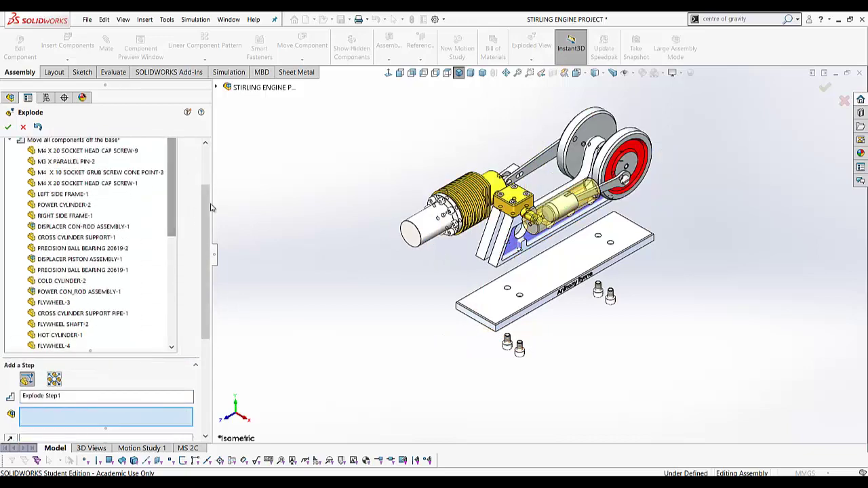
drag(207, 216, 217, 173)
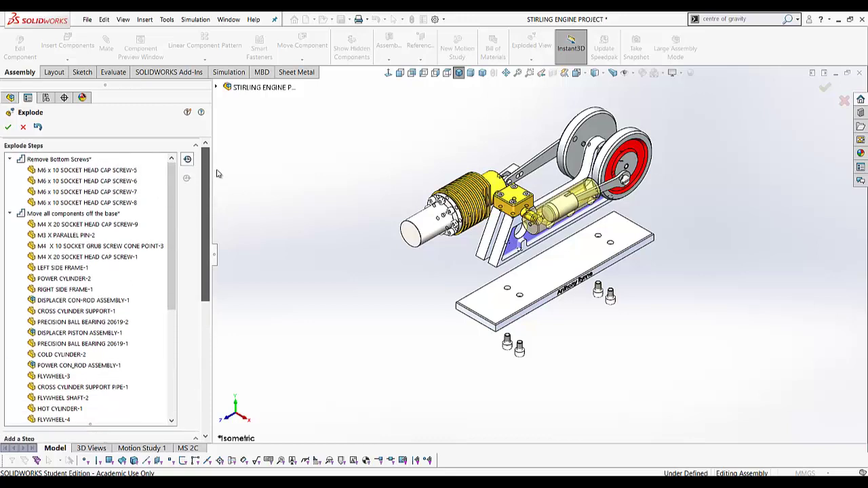
click(11, 162)
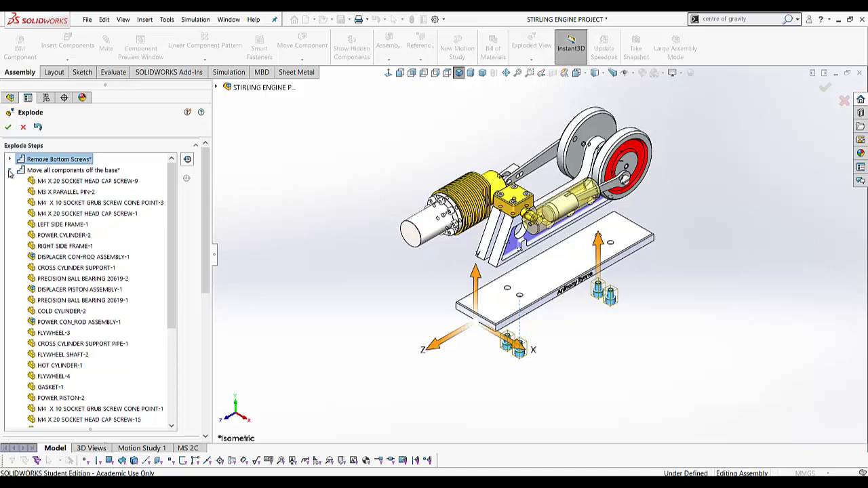
click(10, 171)
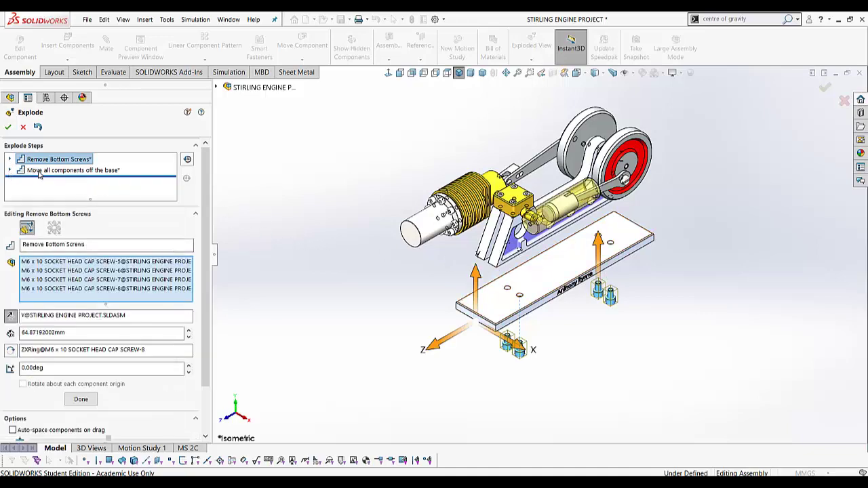
click(37, 170)
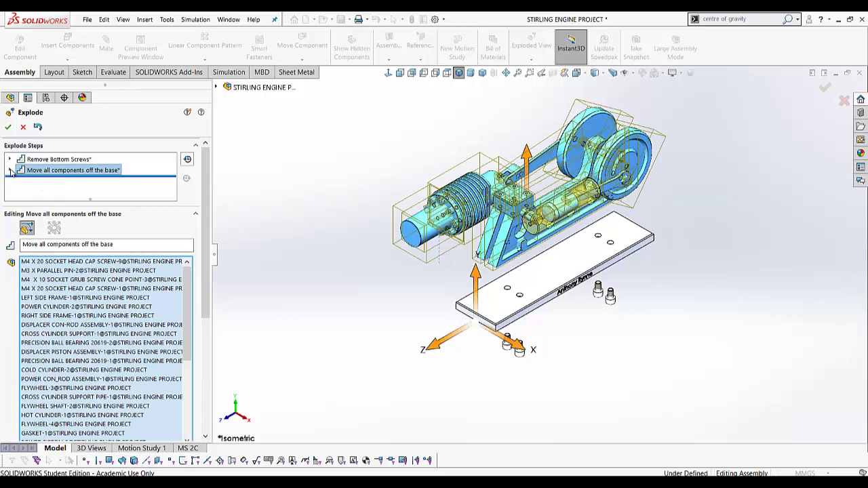
click(9, 170)
click(10, 160)
scroll(135, 305, down, 5)
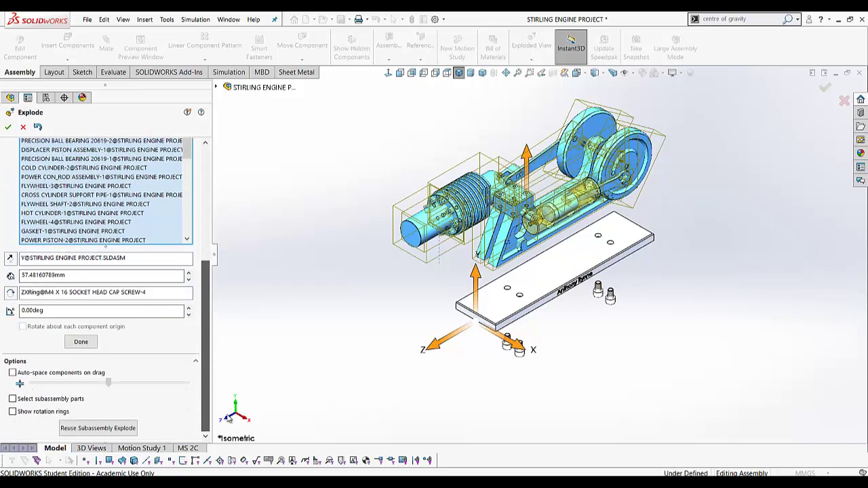
click(82, 343)
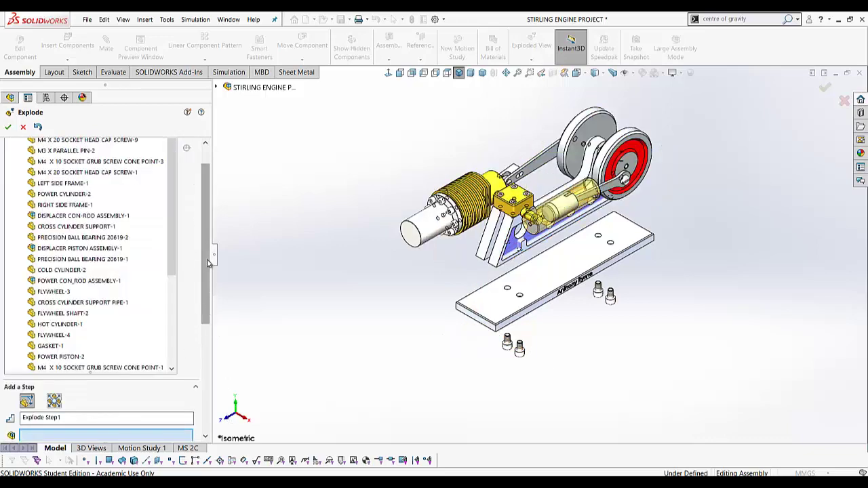
Orbit to the flywheel and name the new explode step 'Remove Grub Screw'.
scroll(201, 251, up, 2)
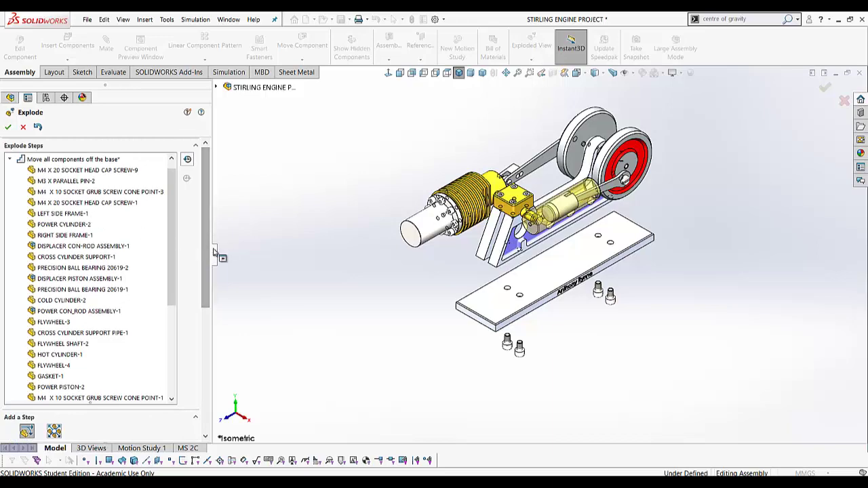
drag(209, 274, 210, 372)
scroll(576, 158, down, 4)
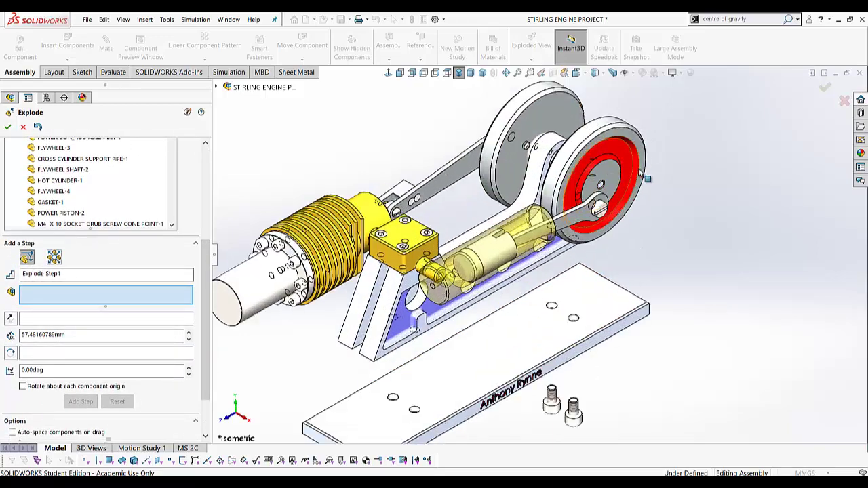
scroll(546, 179, up, 2)
middle_drag(545, 179, 570, 201)
scroll(562, 197, down, 3)
scroll(562, 196, down, 5)
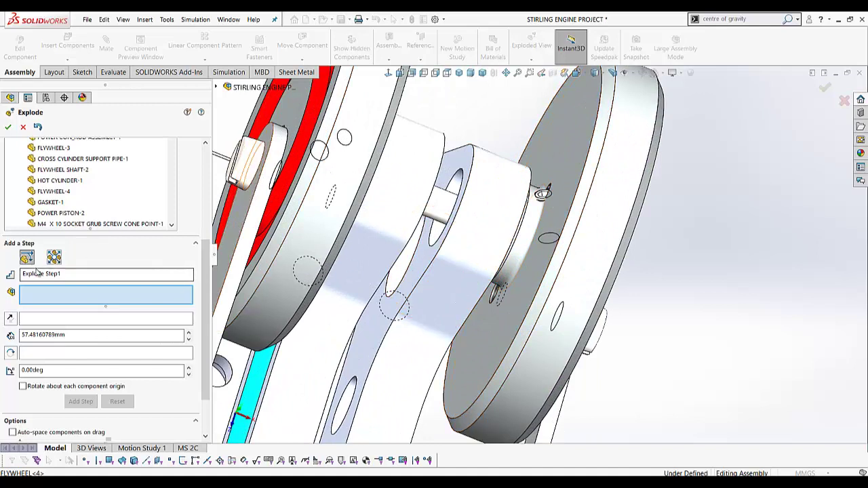
drag(70, 274, 30, 274)
text(Remove Grub Screw)
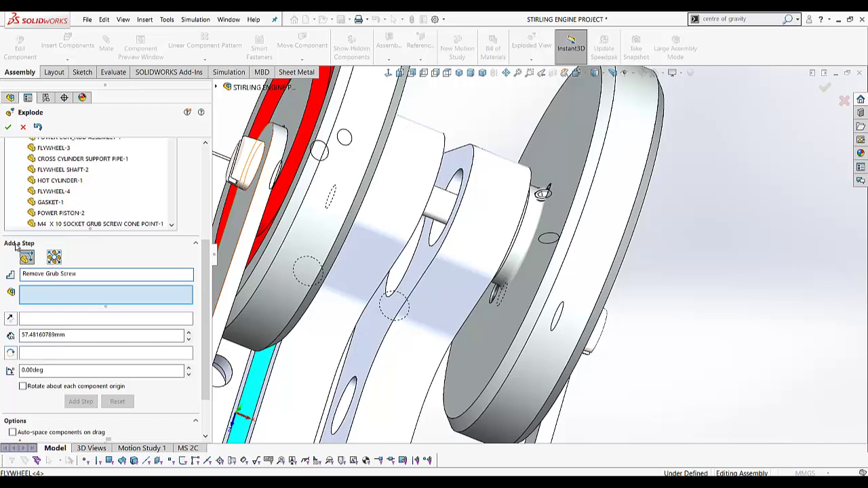
middle_drag(505, 217, 545, 179)
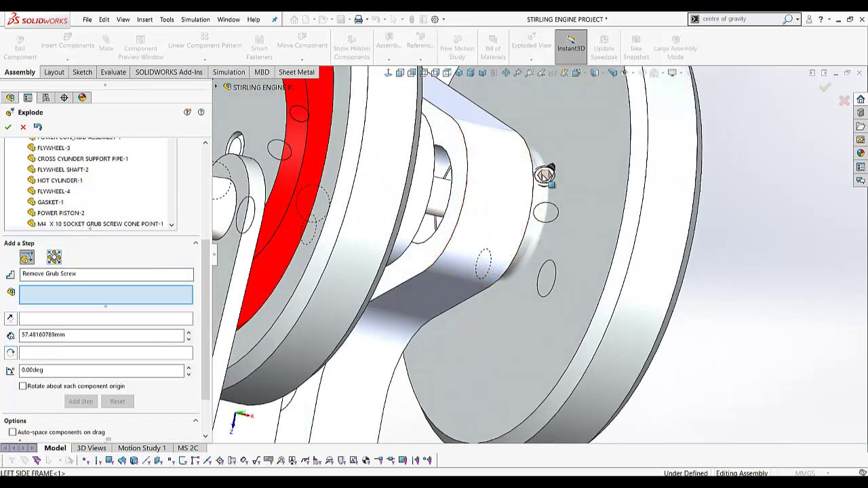
Select the M4 x 10 grub screw, align the triad with it, and pull it out 31.82 mm.
click(544, 175)
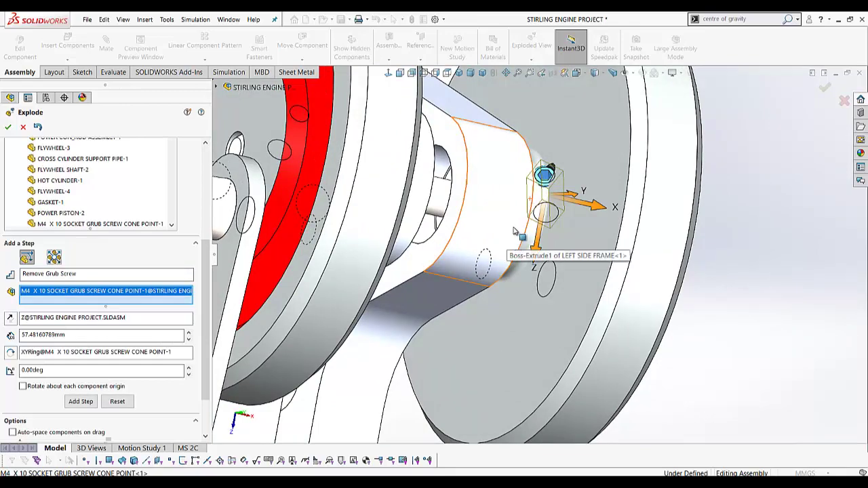
middle_drag(482, 187, 453, 27)
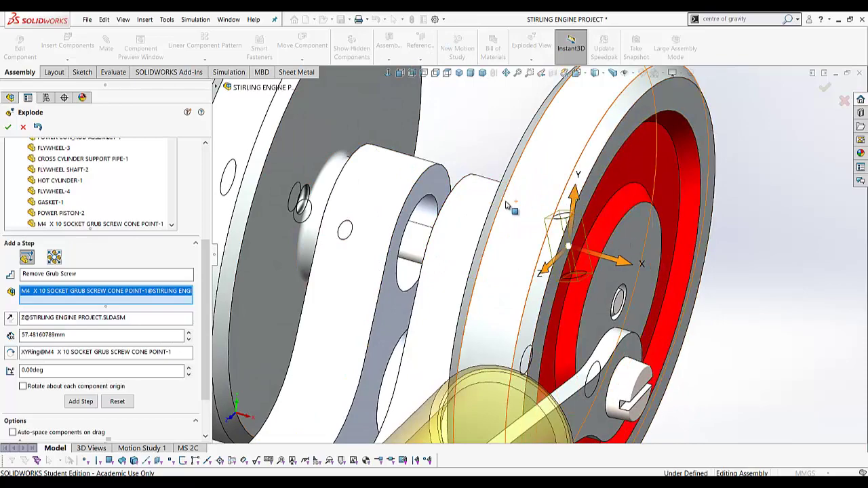
middle_drag(575, 233, 464, 178)
scroll(461, 186, down, 3)
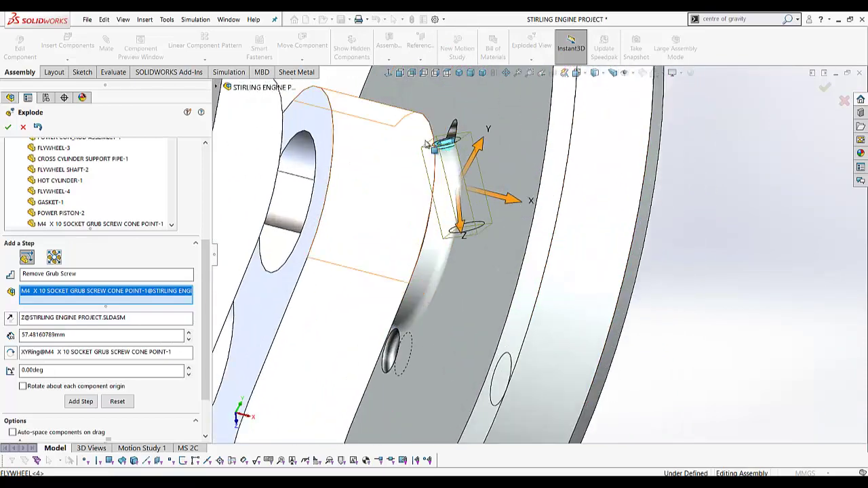
right_click(456, 187)
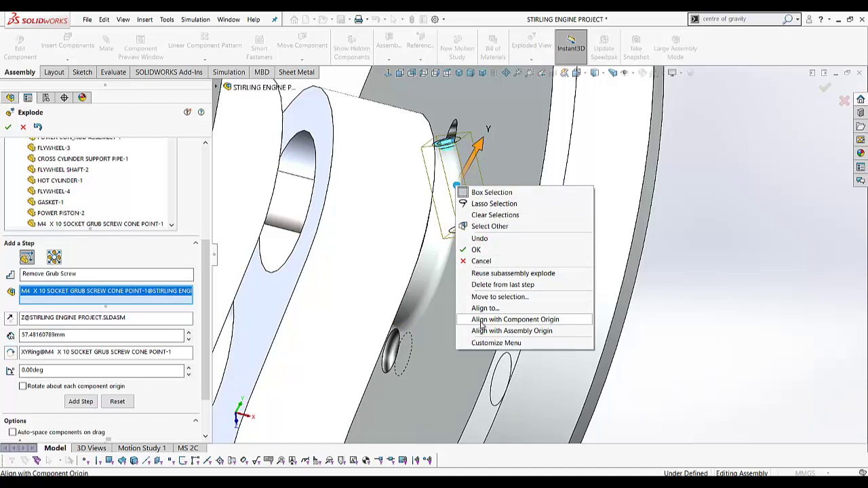
click(481, 320)
scroll(466, 273, up, 1)
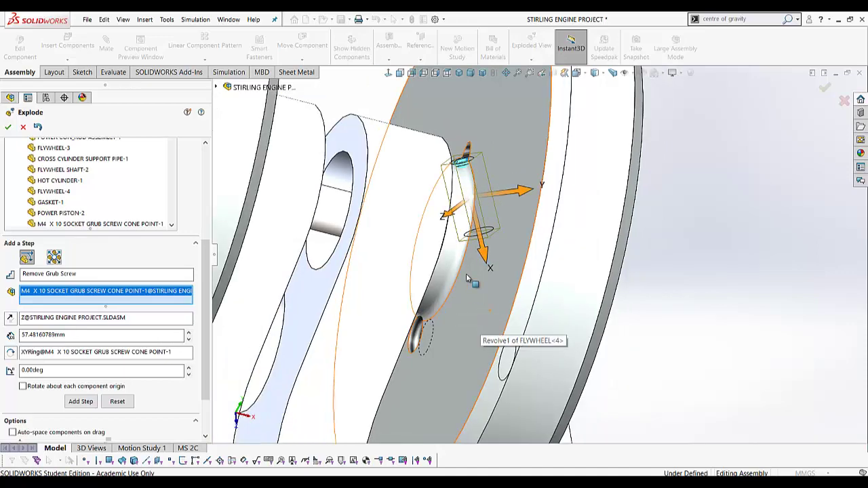
scroll(466, 273, up, 5)
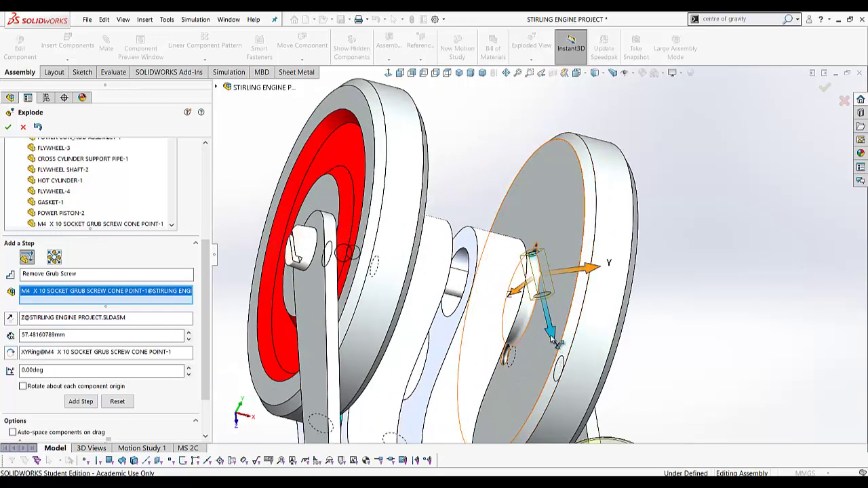
drag(552, 339, 528, 201)
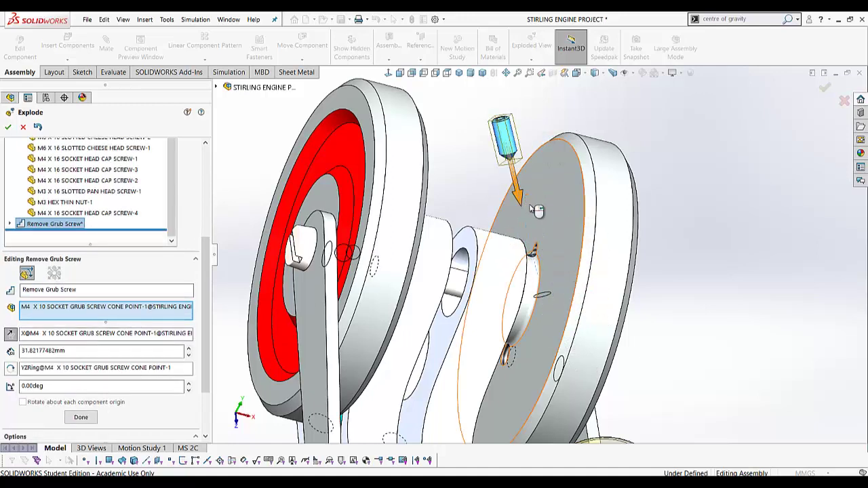
Extend the grub screw's pull to 36.52 mm and commit the Remove Grub Screw step.
click(459, 74)
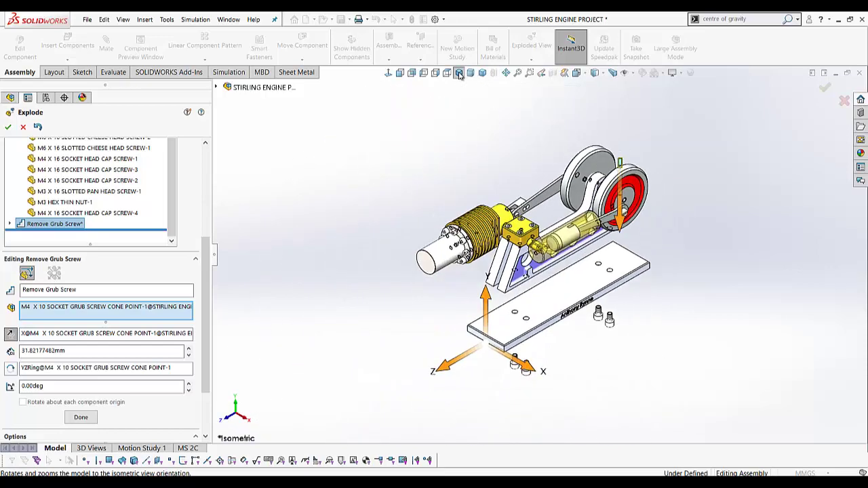
scroll(621, 156, down, 3)
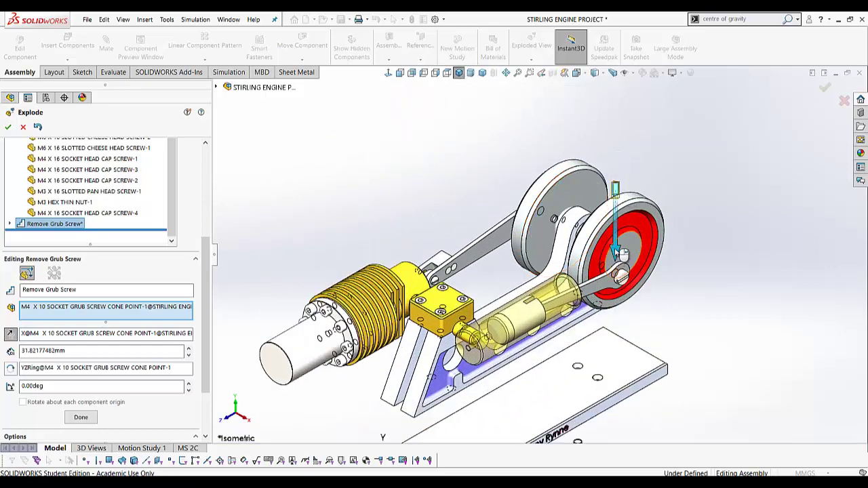
drag(620, 252, 615, 122)
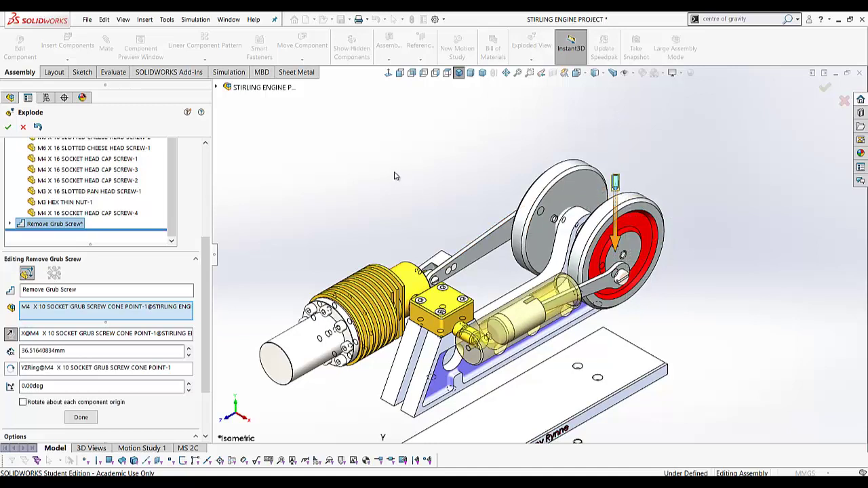
click(78, 418)
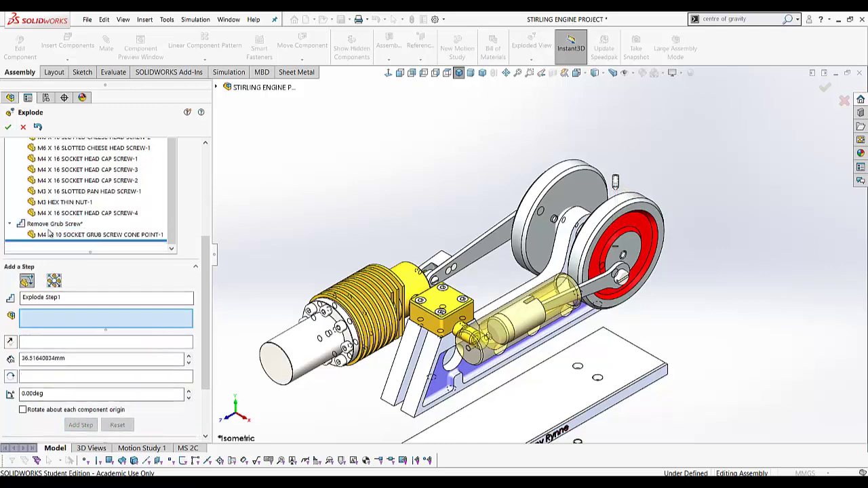
Collapse the explode steps, finish Remove Bottom Screws, and name the new step 'Translate Front components'.
drag(205, 242, 199, 149)
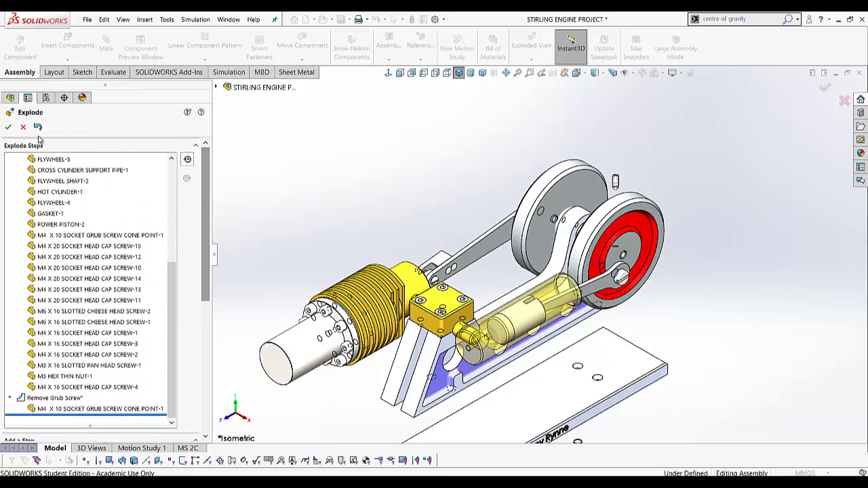
scroll(170, 248, up, 5)
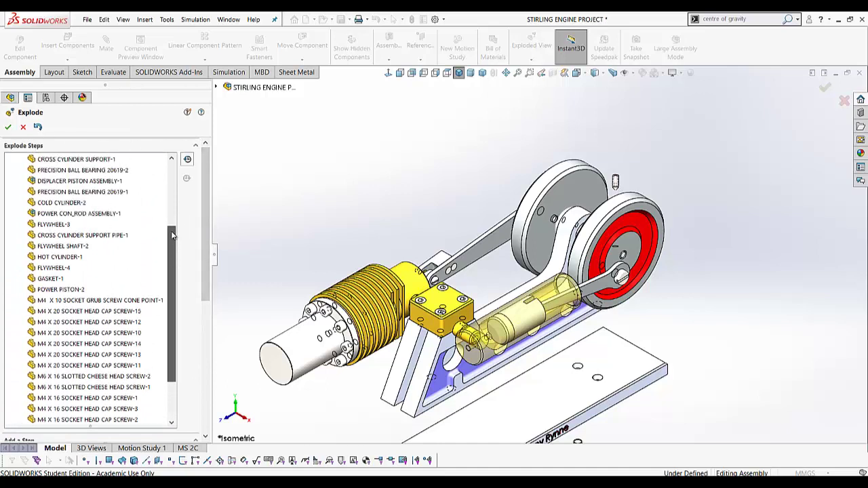
click(10, 170)
click(10, 181)
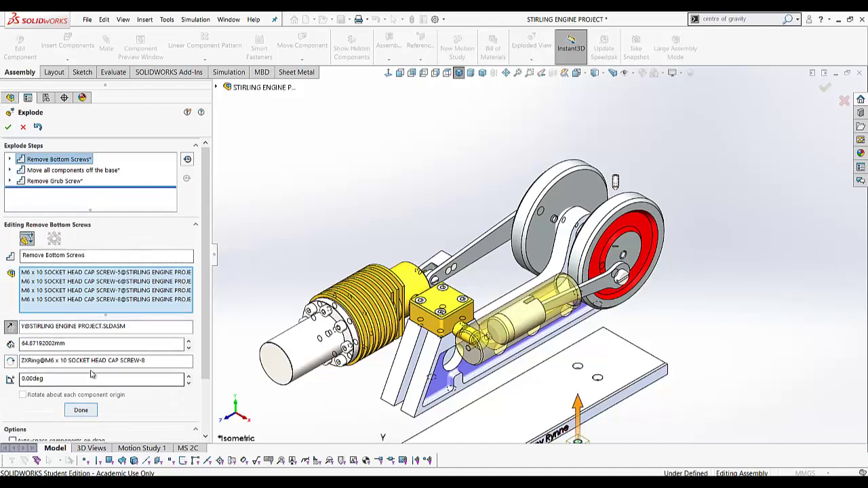
click(81, 411)
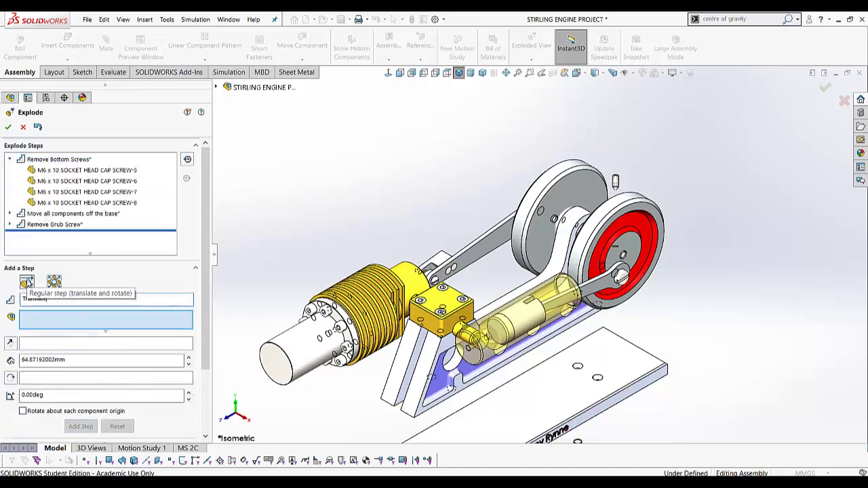
text(Translate Front components)
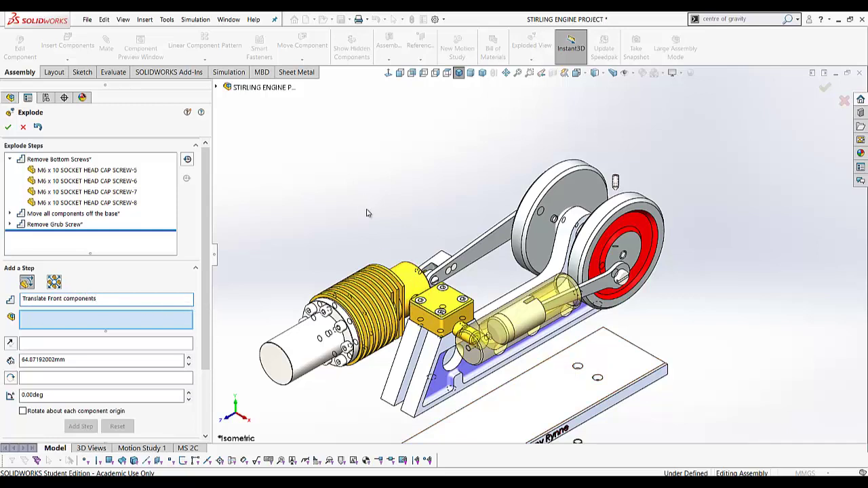
From Top view, box-select the front components around the flywheel and add the grub screw.
click(447, 73)
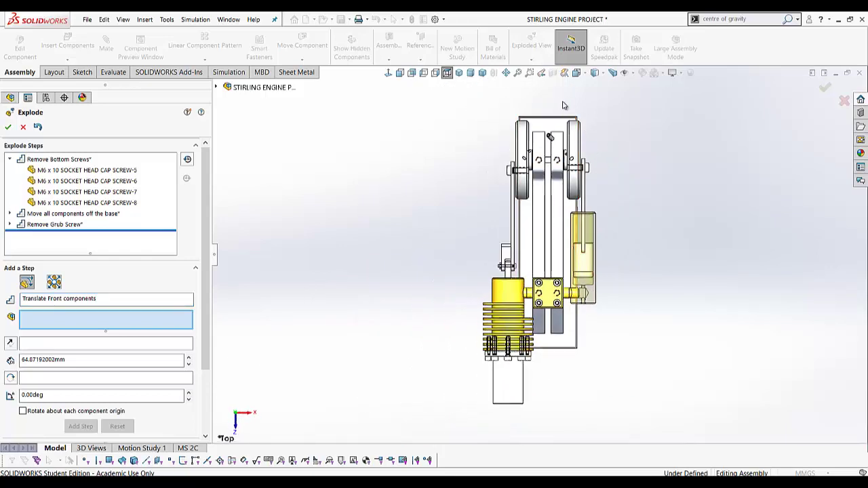
drag(560, 102, 637, 345)
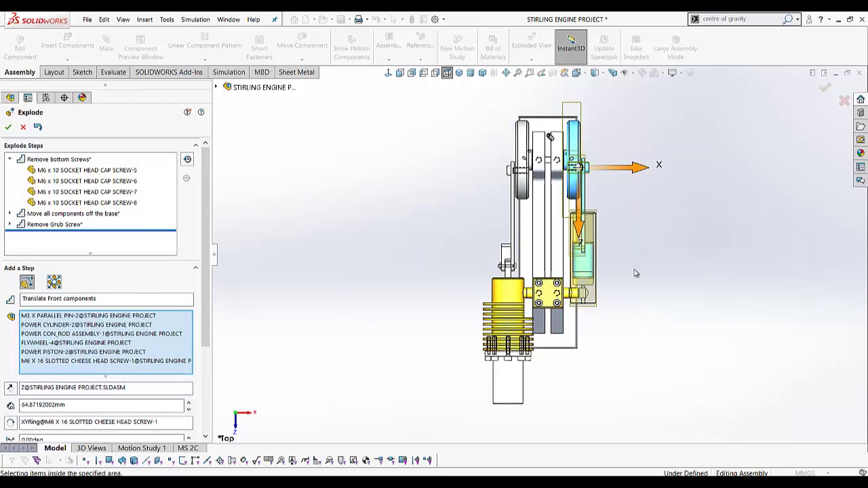
middle_drag(661, 239, 654, 339)
scroll(634, 154, down, 3)
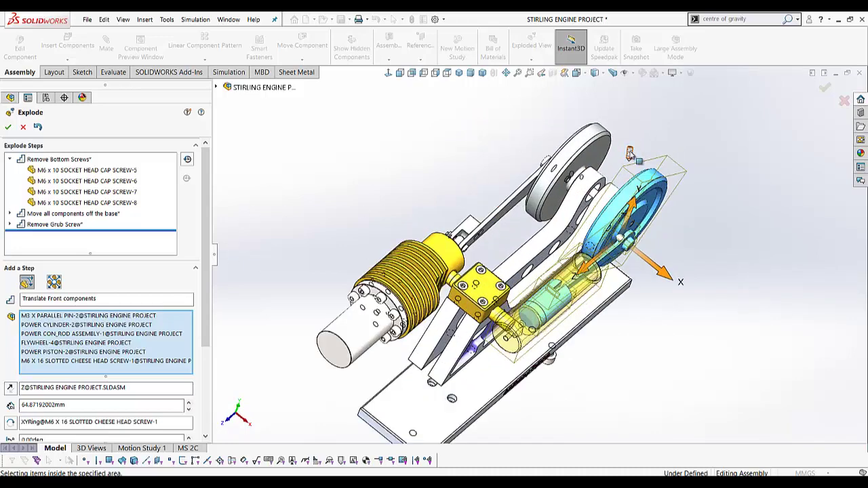
click(630, 155)
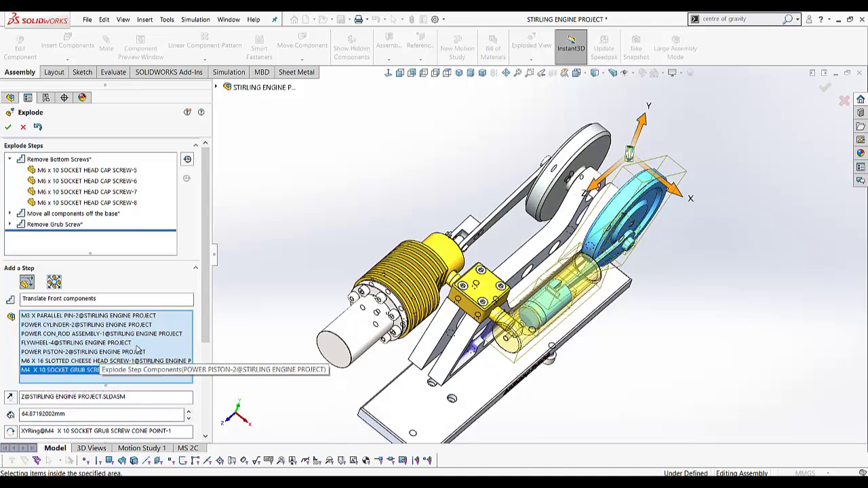
In Isometric view, move the front components about 168.9 mm along X and commit the step.
click(459, 73)
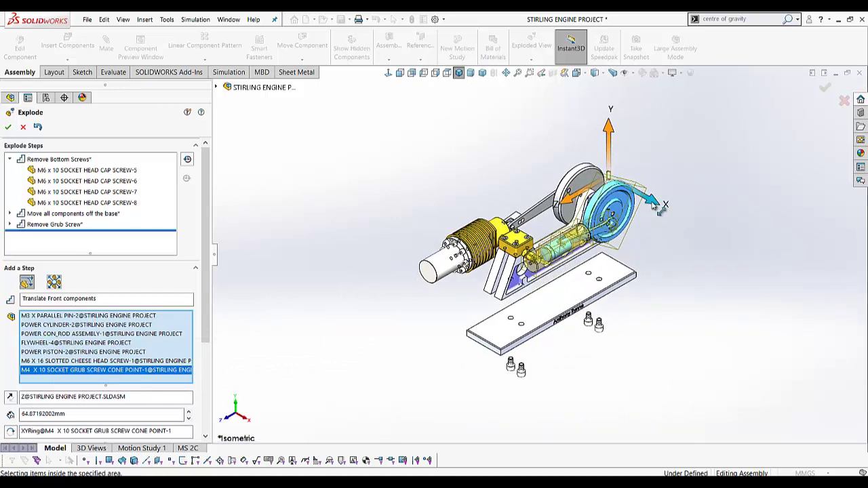
drag(656, 207, 760, 262)
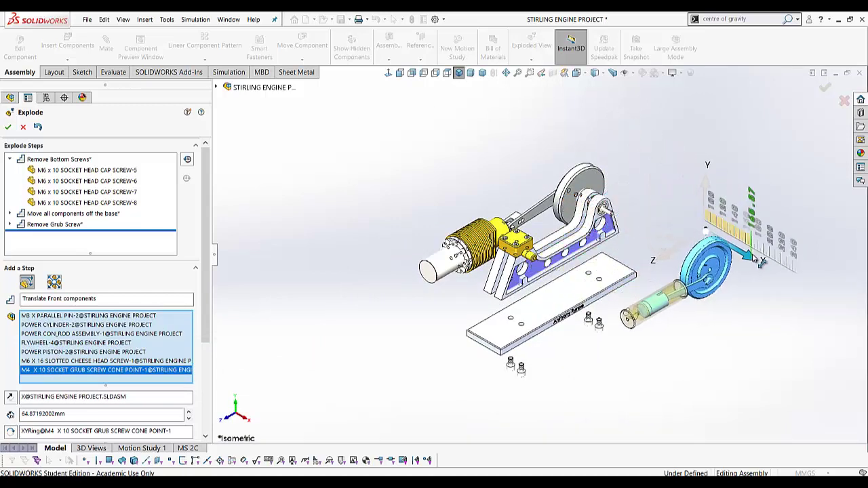
drag(760, 260, 764, 260)
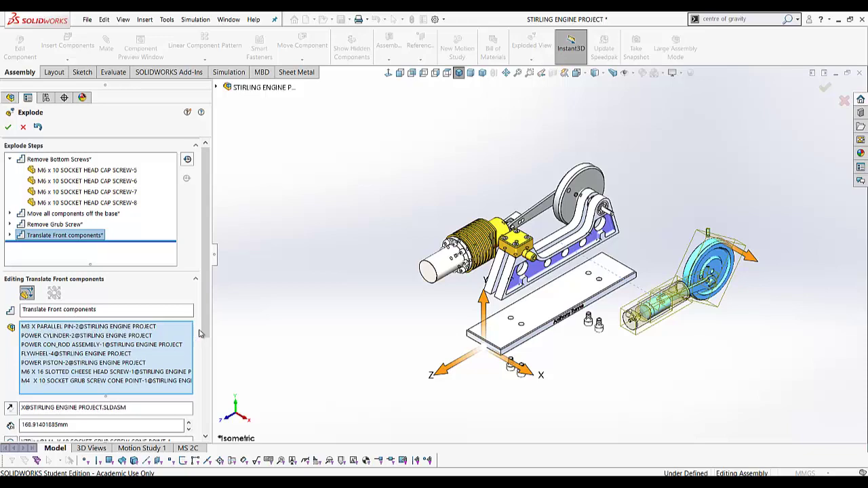
scroll(200, 332, down, 5)
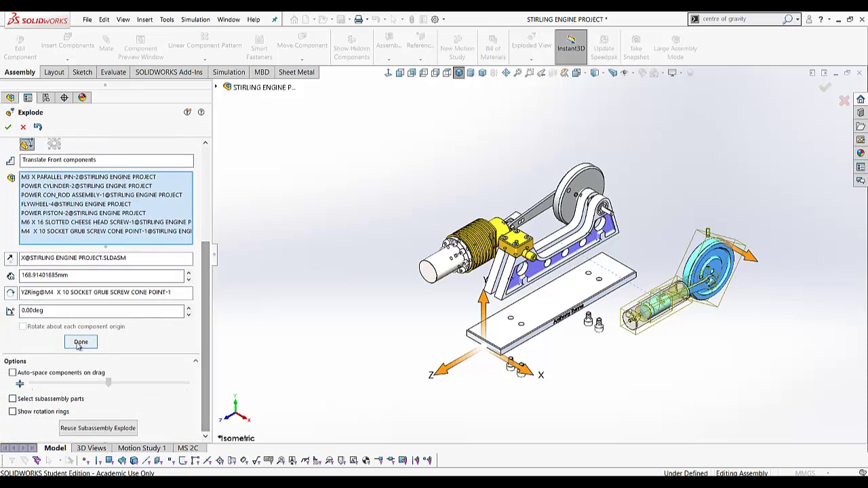
click(80, 343)
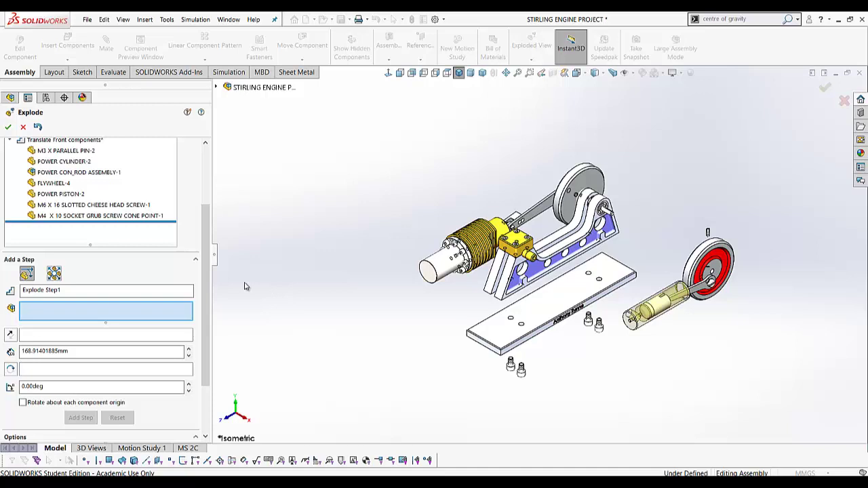
Collapse the Translate Front components and Remove Bottom Screws steps, then accept the exploded view.
drag(207, 291, 202, 239)
click(12, 214)
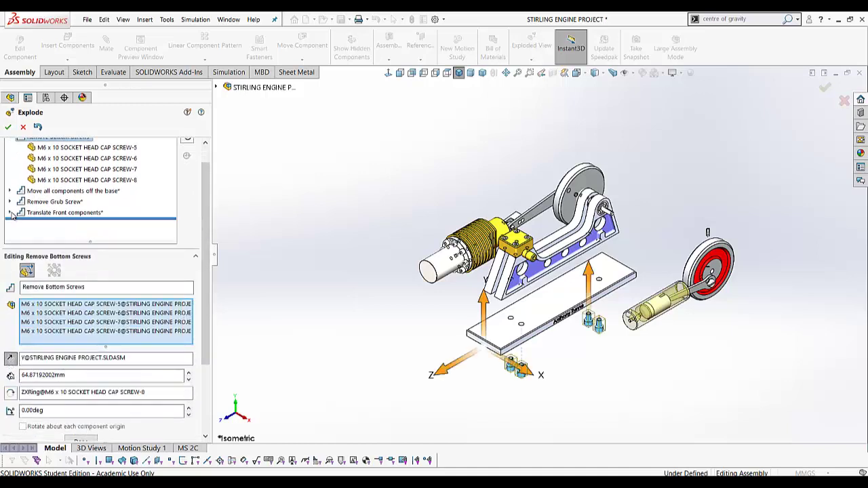
scroll(204, 210, up, 2)
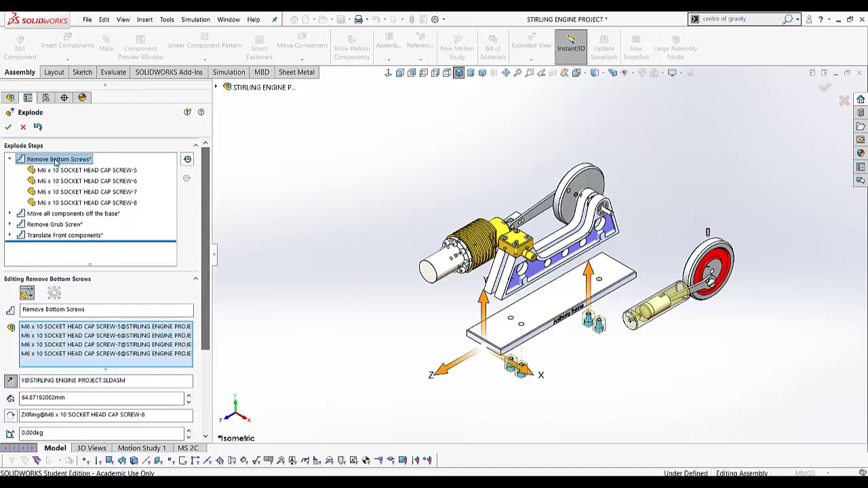
click(10, 160)
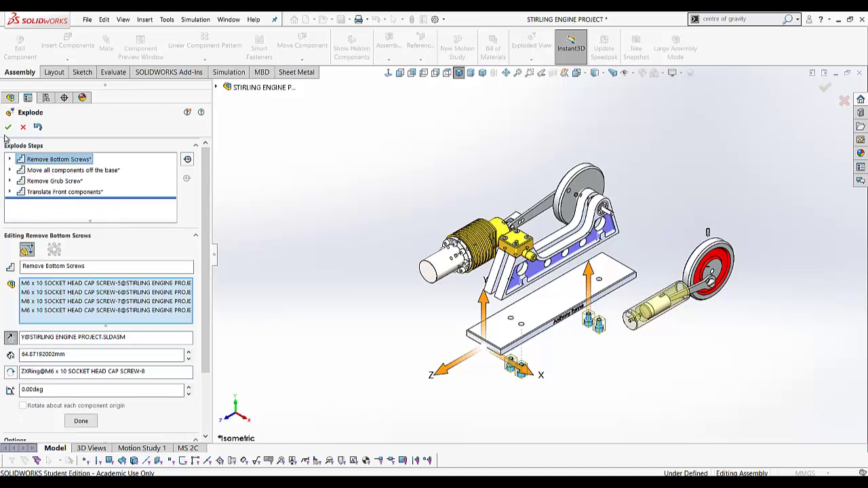
click(10, 128)
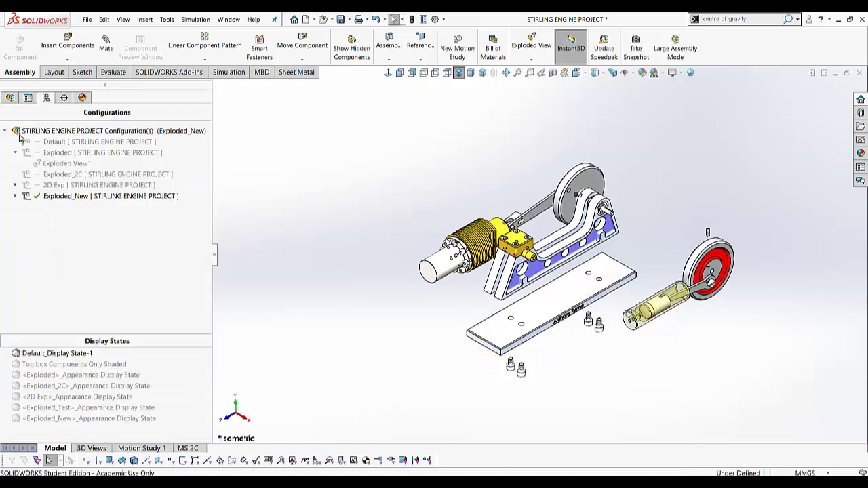
Expand Exploded_New, then collapse and re-explode Exploded View5 to list its steps.
click(15, 196)
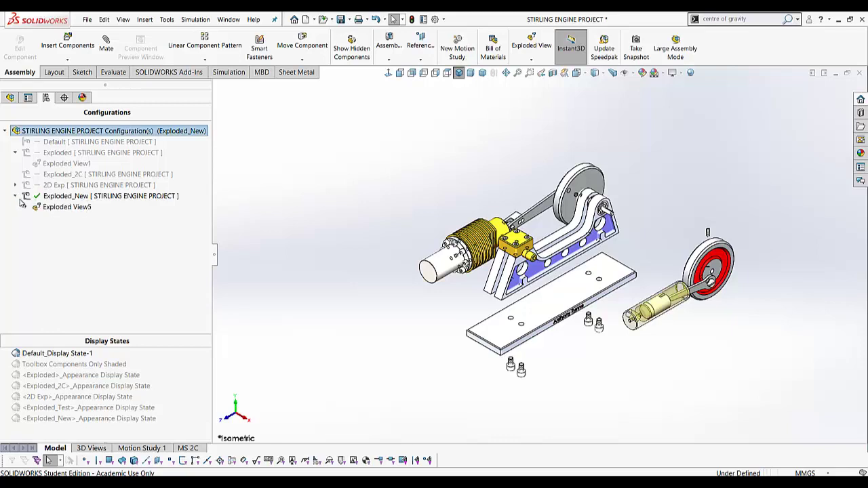
double_click(66, 207)
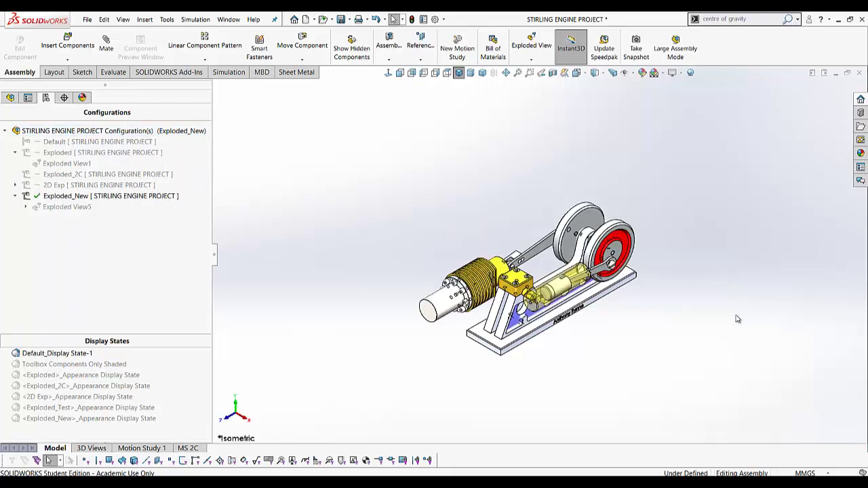
scroll(789, 301, down, 2)
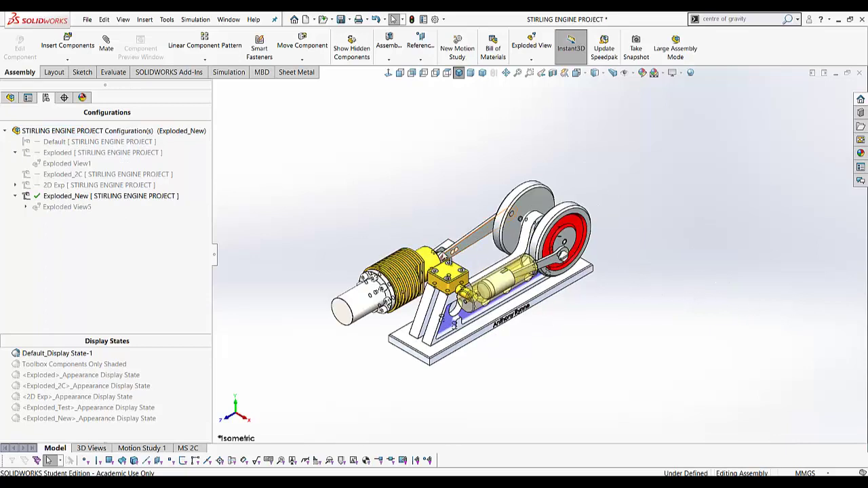
double_click(61, 207)
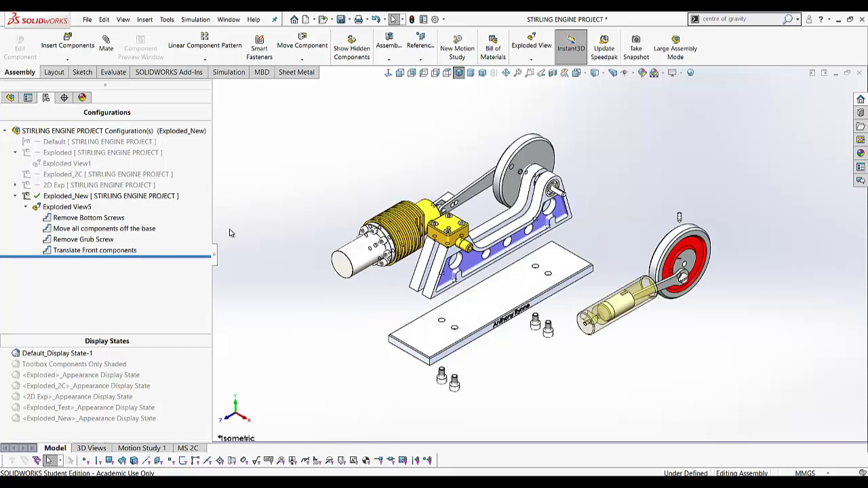
Preview the Remove Bottom Screws and Move all components off the base steps, adjusting the screws' drop.
click(71, 219)
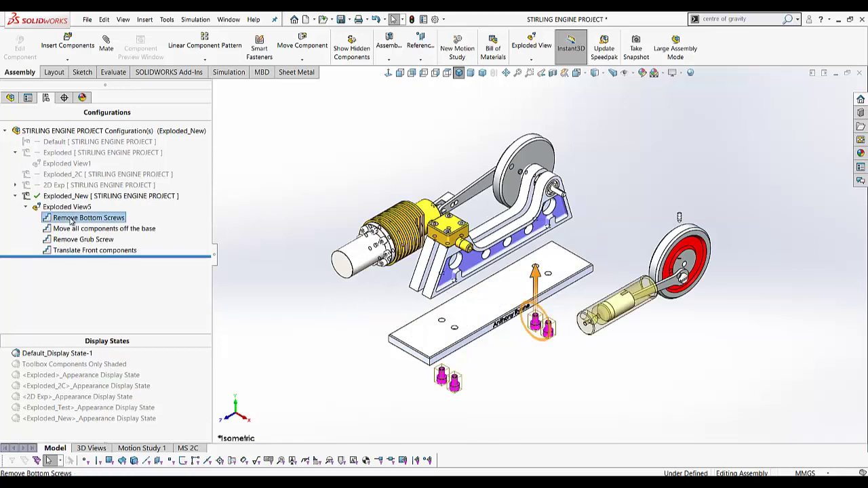
drag(539, 278, 539, 283)
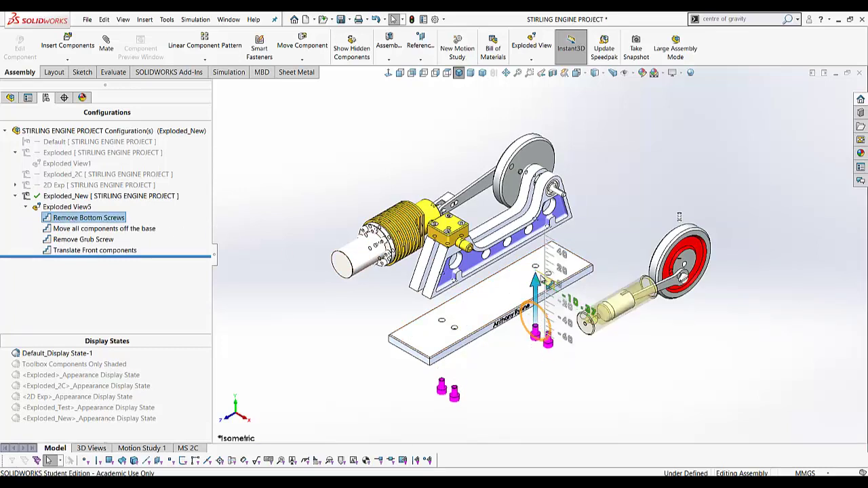
click(92, 231)
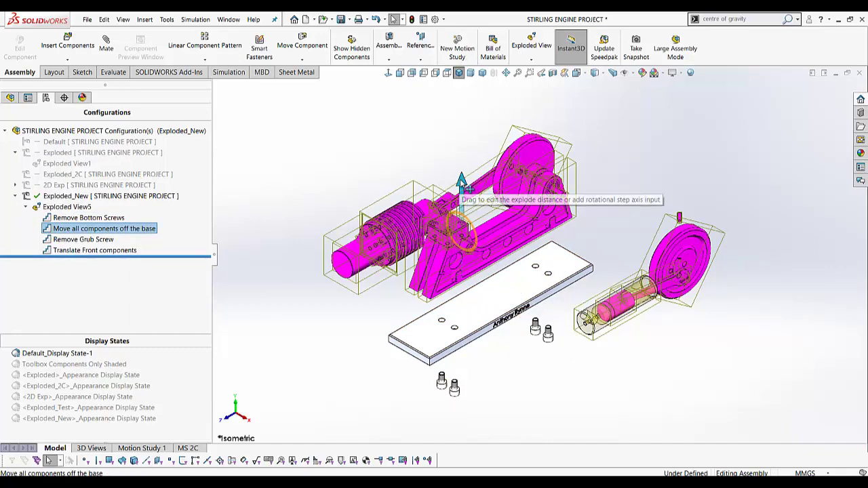